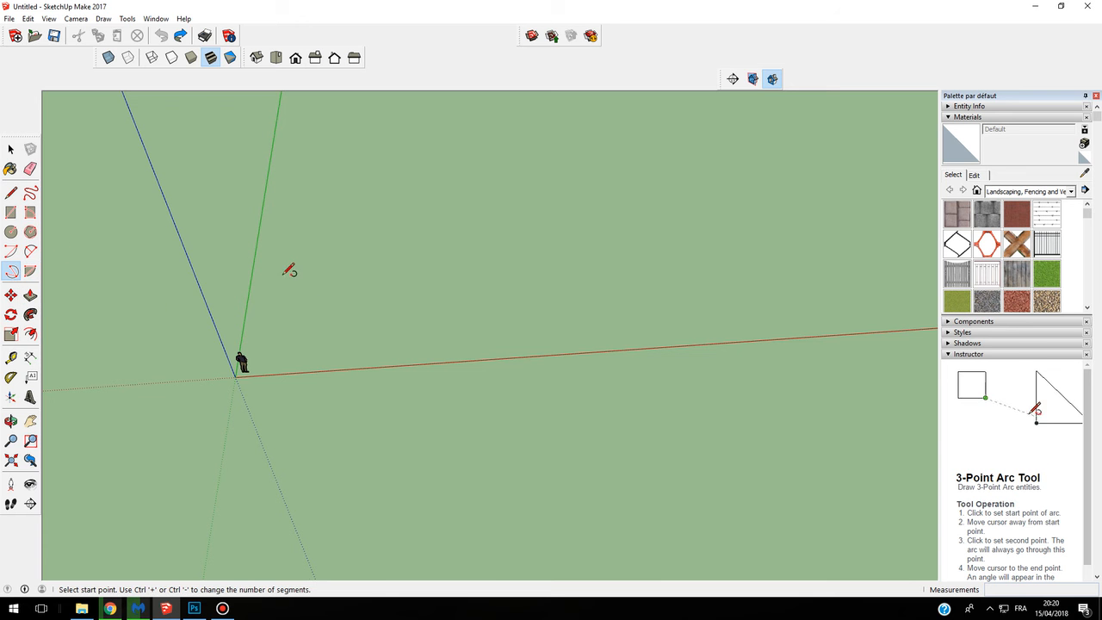
# Draw a 90° arc from a centre point on the ground plane, starting parallel to the red axis and sweeping toward that axis
pyautogui.scroll(4, 357, 302)
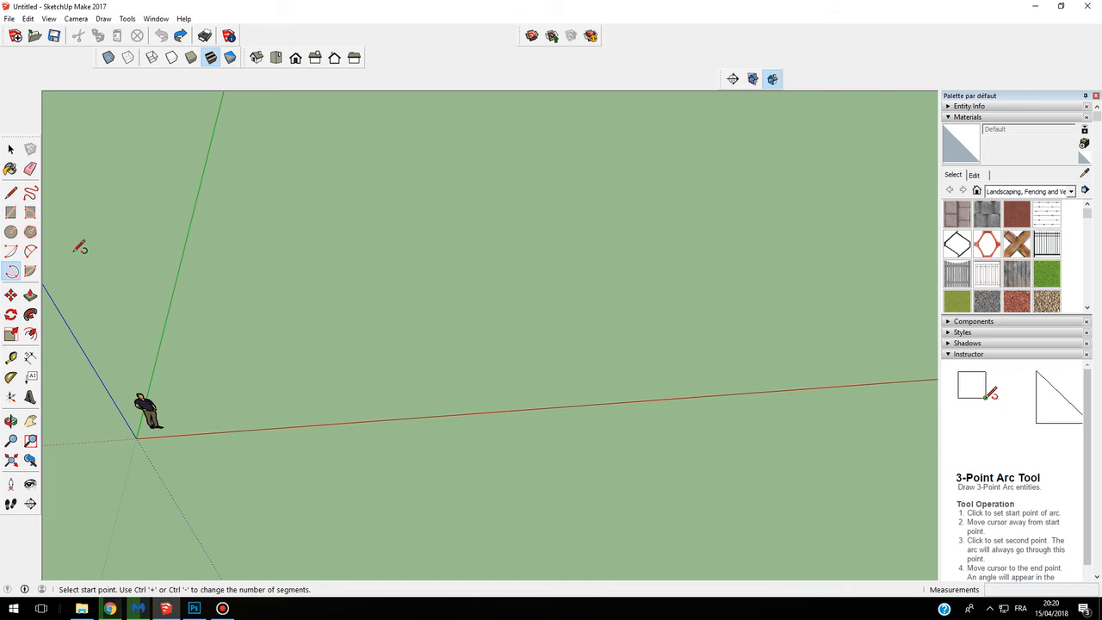
pyautogui.click(10, 251)
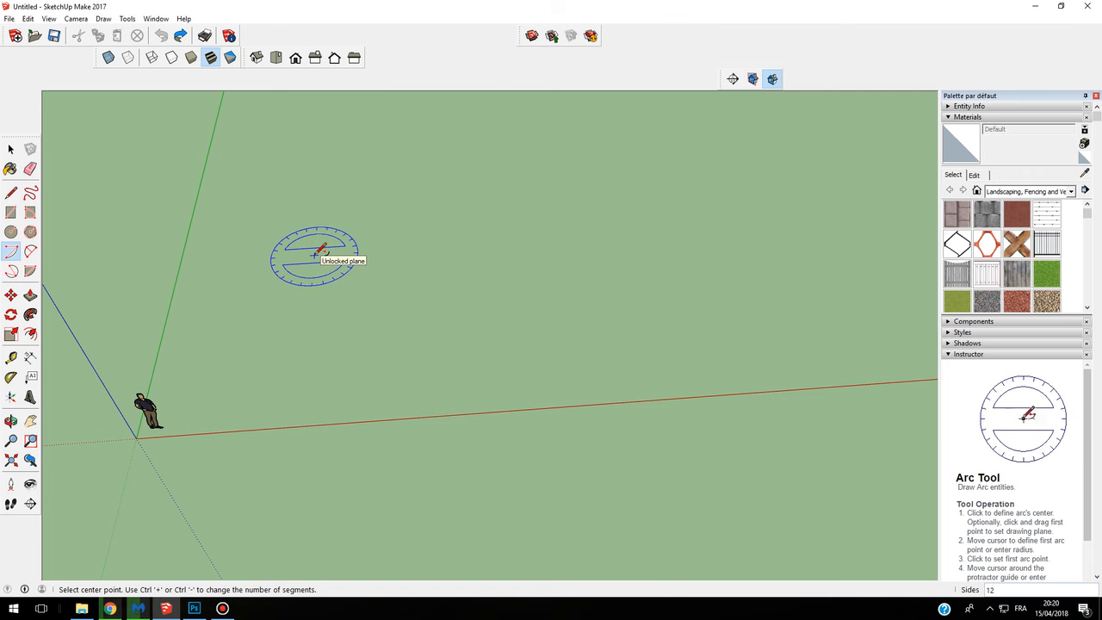
pyautogui.press('Left')
pyautogui.press('Up')
pyautogui.click(308, 251)
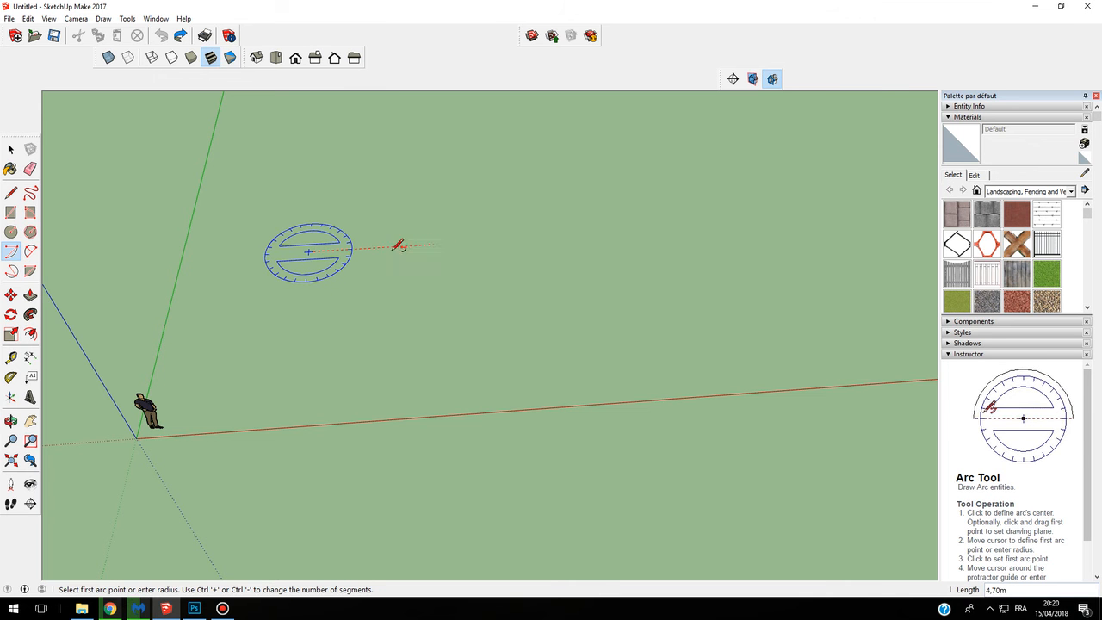
pyautogui.click(441, 245)
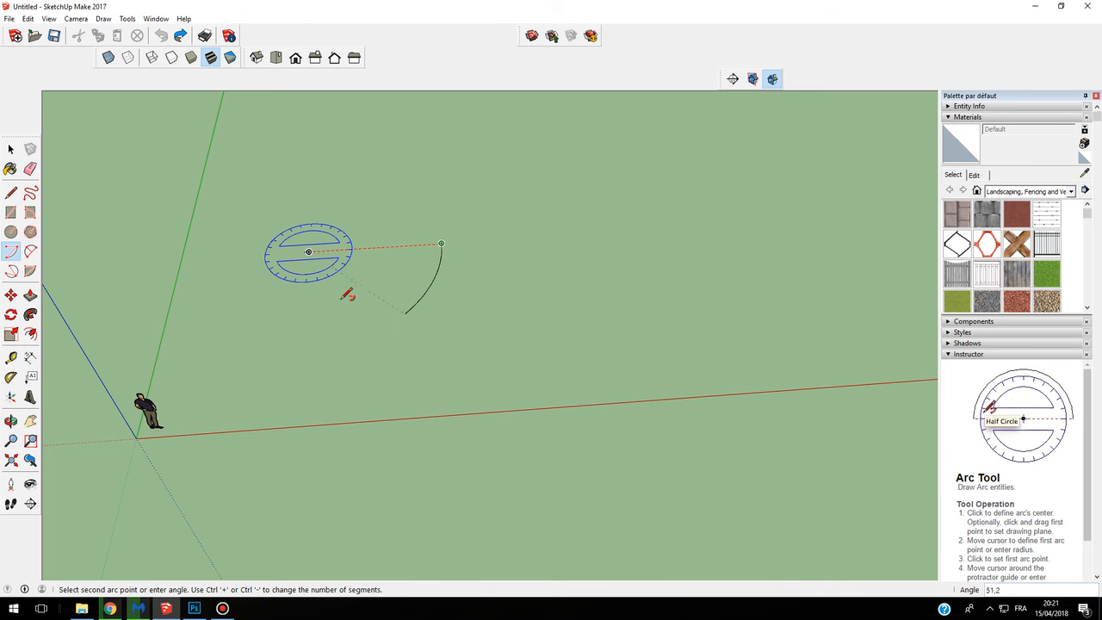
pyautogui.click(307, 290)
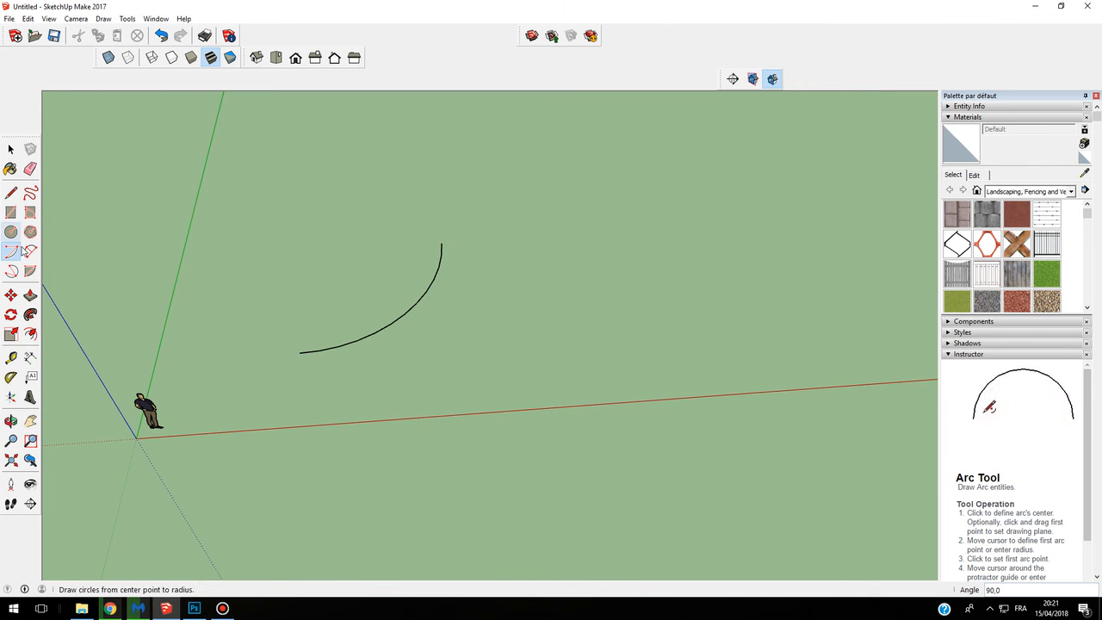
# Draw a single straight line parallel to the red axis, behind the existing arc
pyautogui.click(12, 197)
pyautogui.scroll(3, 381, 209)
pyautogui.scroll(-5, 381, 209)
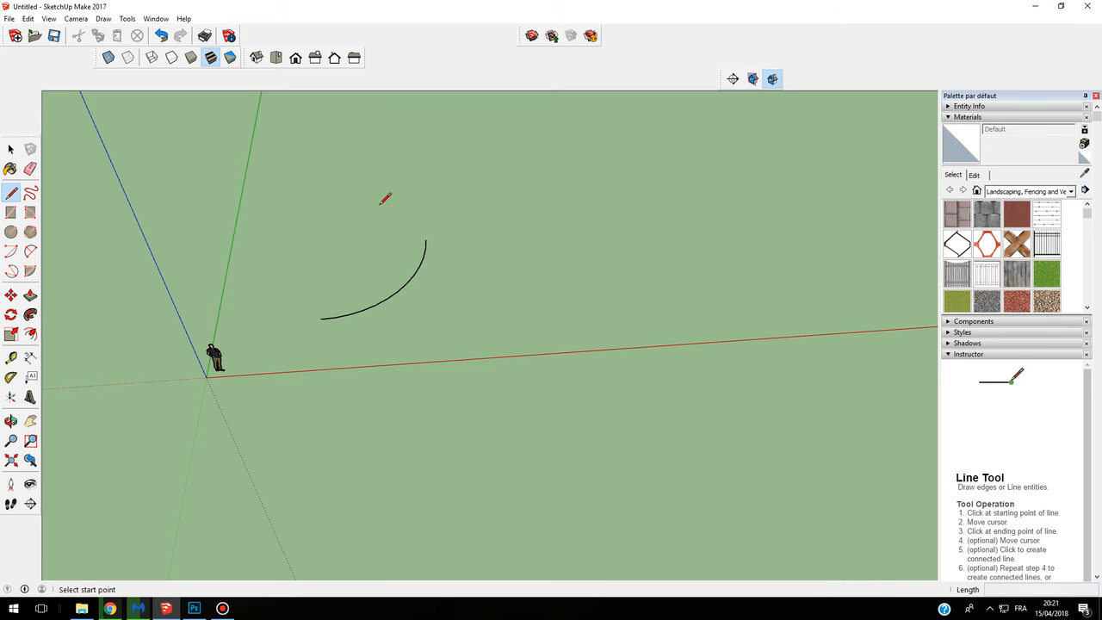
pyautogui.click(331, 177)
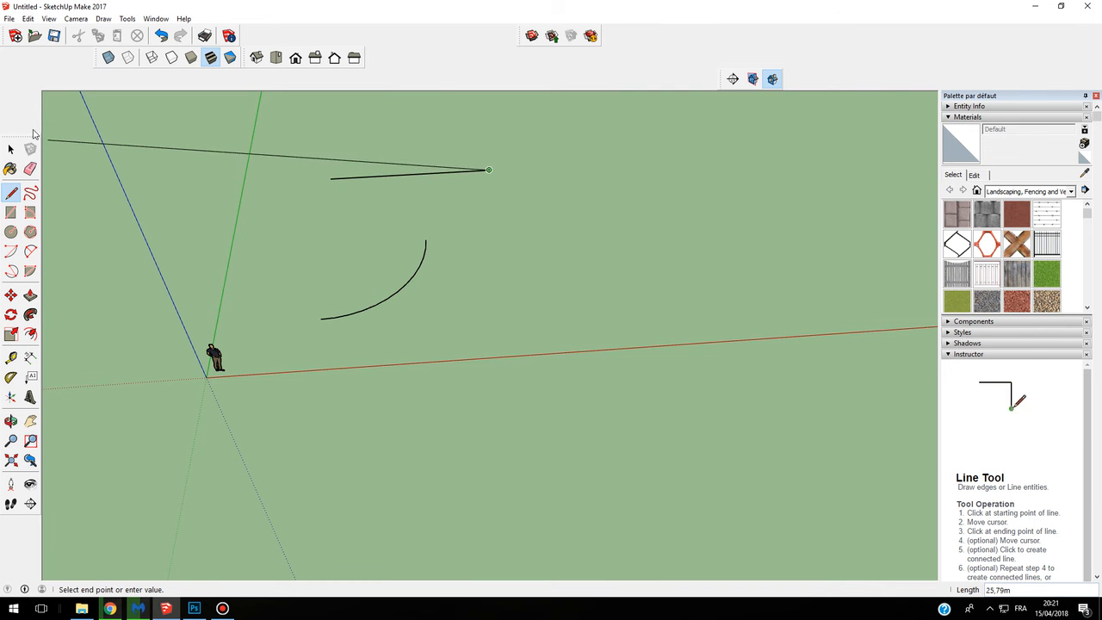
pyautogui.click(11, 150)
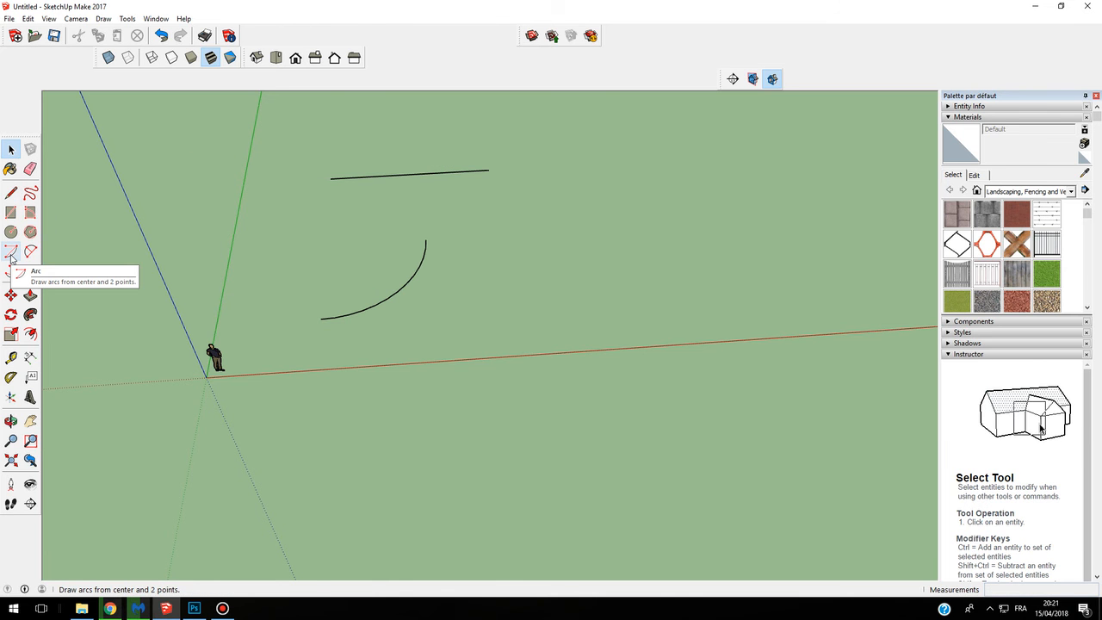
# Draw a centre-point arc centred on the line's right endpoint, starting at its left endpoint and sweeping forward across the first arc
pyautogui.click(11, 252)
pyautogui.scroll(2, 504, 164)
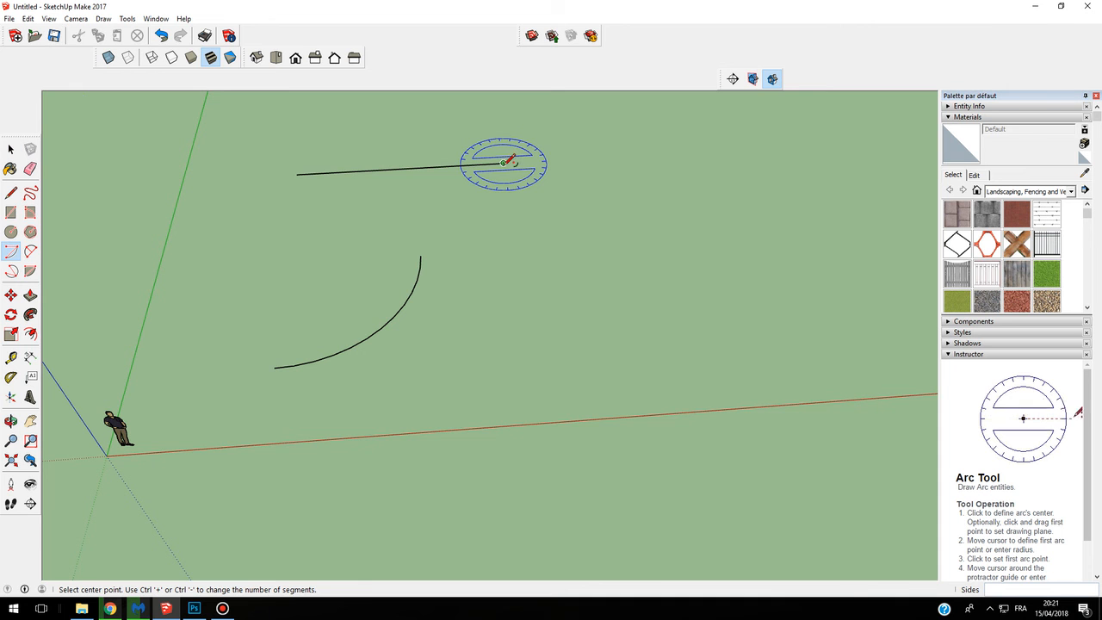
pyautogui.click(504, 162)
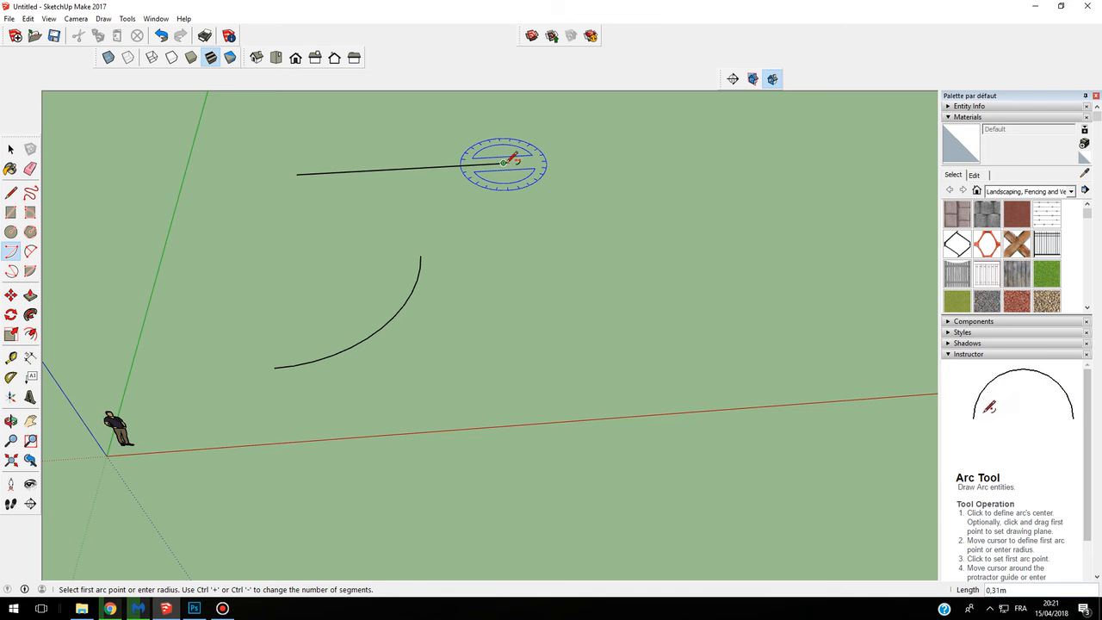
pyautogui.click(297, 175)
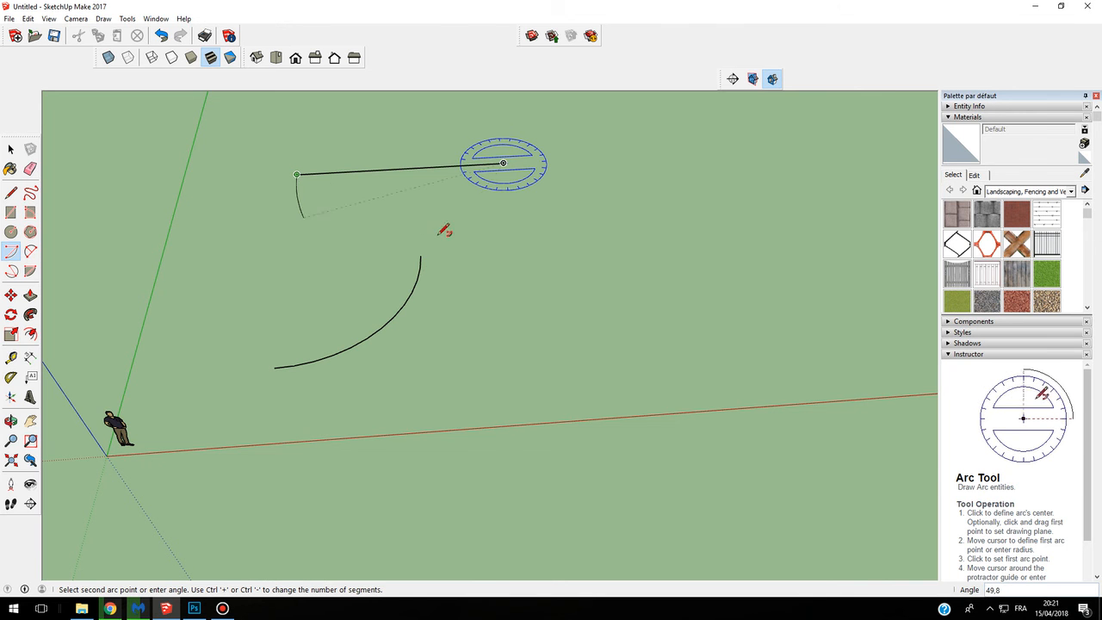
pyautogui.click(528, 252)
# Erase the straight line and every segment of the two crossing arcs
pyautogui.scroll(-2, 487, 183)
pyautogui.moveTo(516, 208)
pyautogui.mouseDown(button='middle')
pyautogui.moveTo(369, 136)
pyautogui.moveTo(393, 221)
pyautogui.moveTo(516, 241)
pyautogui.mouseUp(button='middle')
pyautogui.click(31, 170)
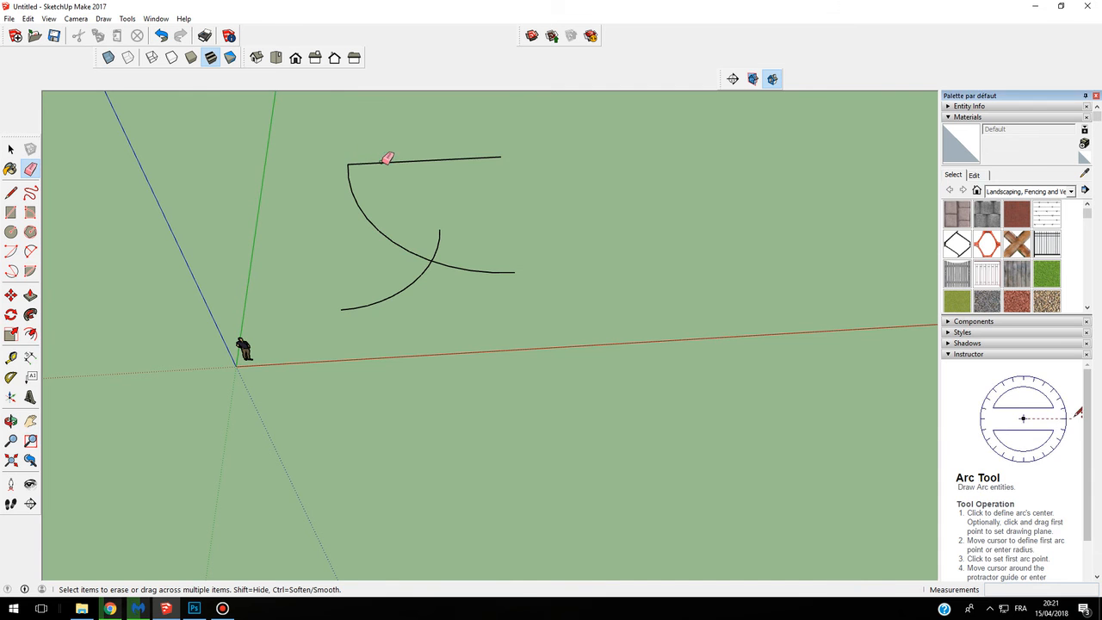
pyautogui.click(386, 161)
pyautogui.click(358, 205)
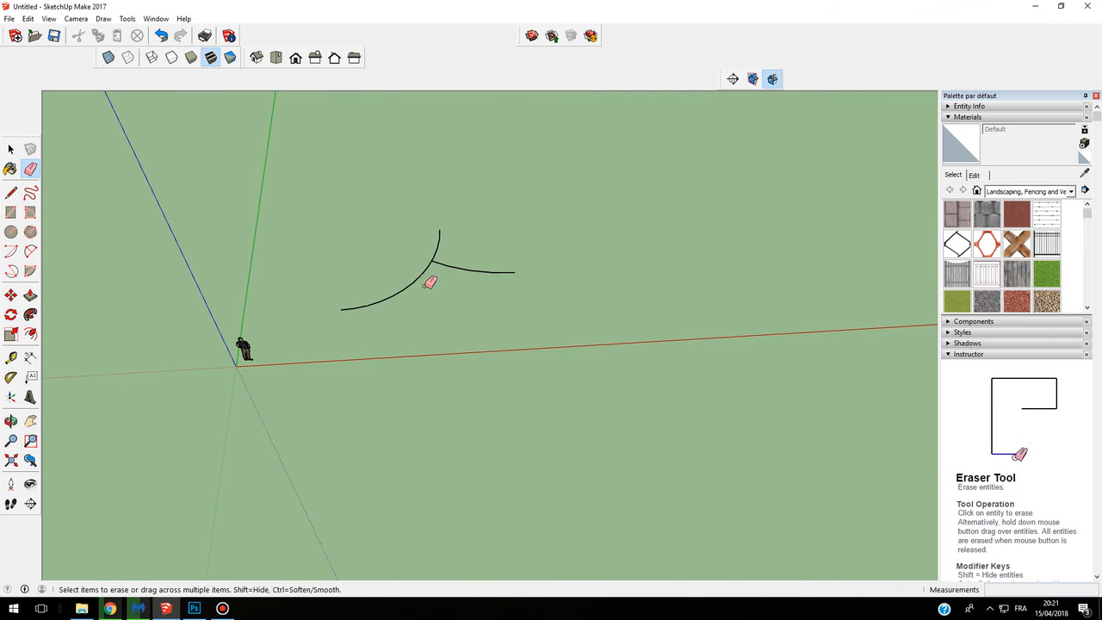
pyautogui.click(422, 277)
pyautogui.click(451, 263)
pyautogui.click(438, 245)
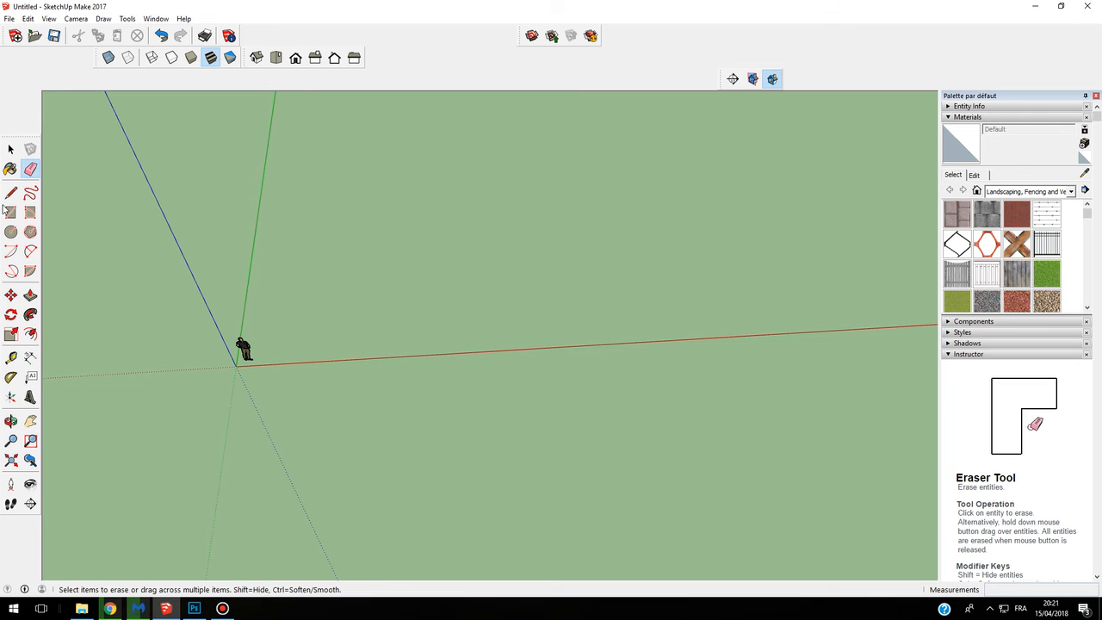
# Draw a 2-point arc with both ends parallel to the red axis and its bulge toward that axis
pyautogui.click(32, 251)
pyautogui.scroll(2, 430, 216)
pyautogui.scroll(-3, 411, 221)
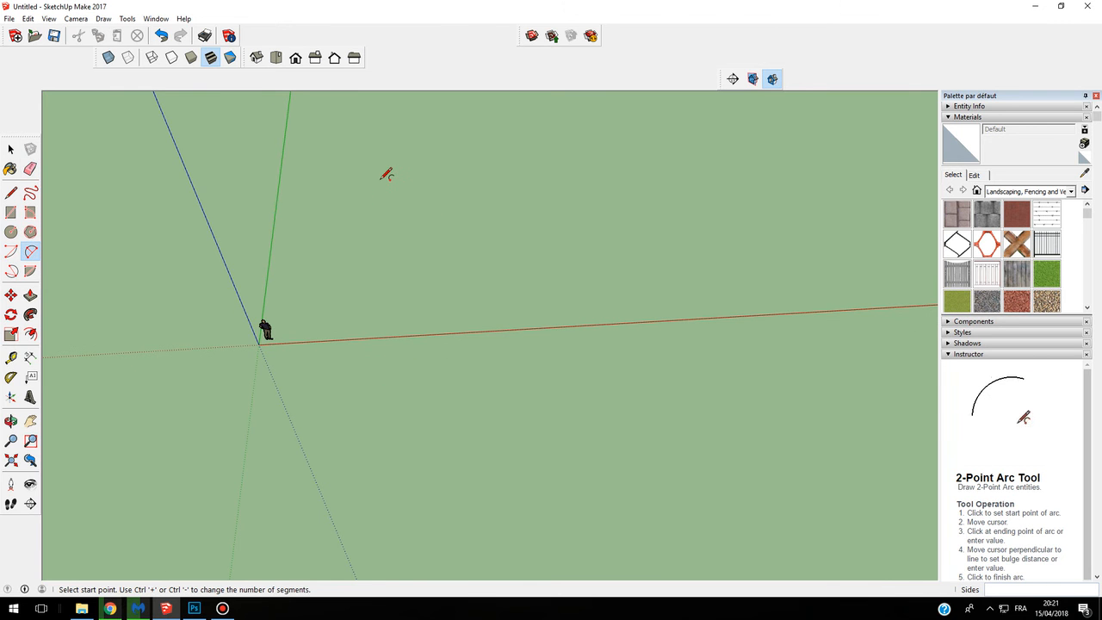
pyautogui.click(381, 179)
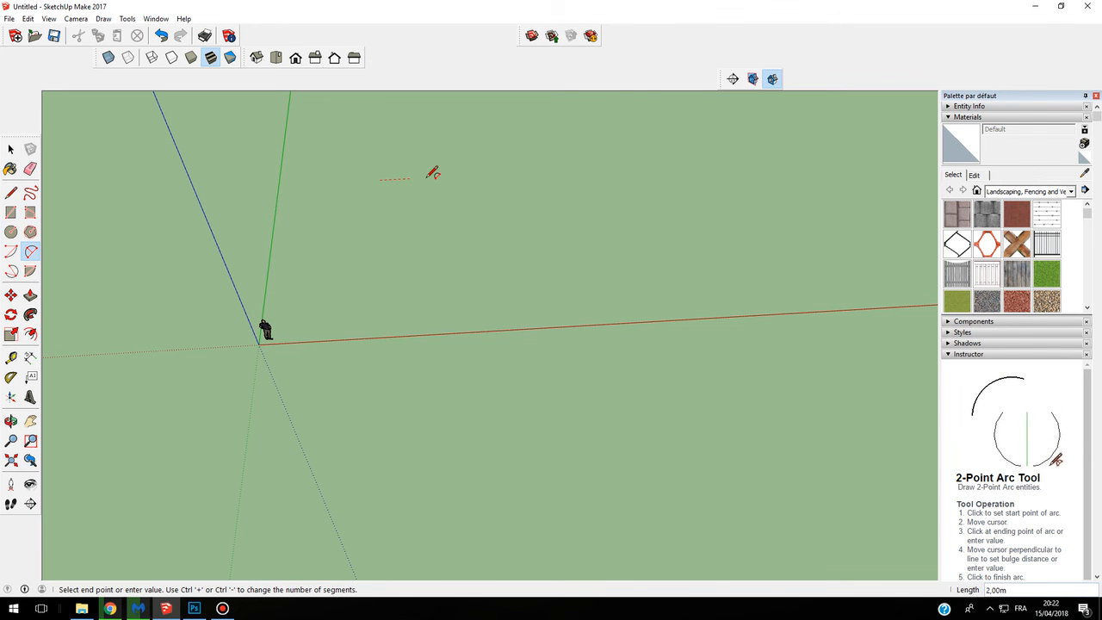
pyautogui.click(589, 171)
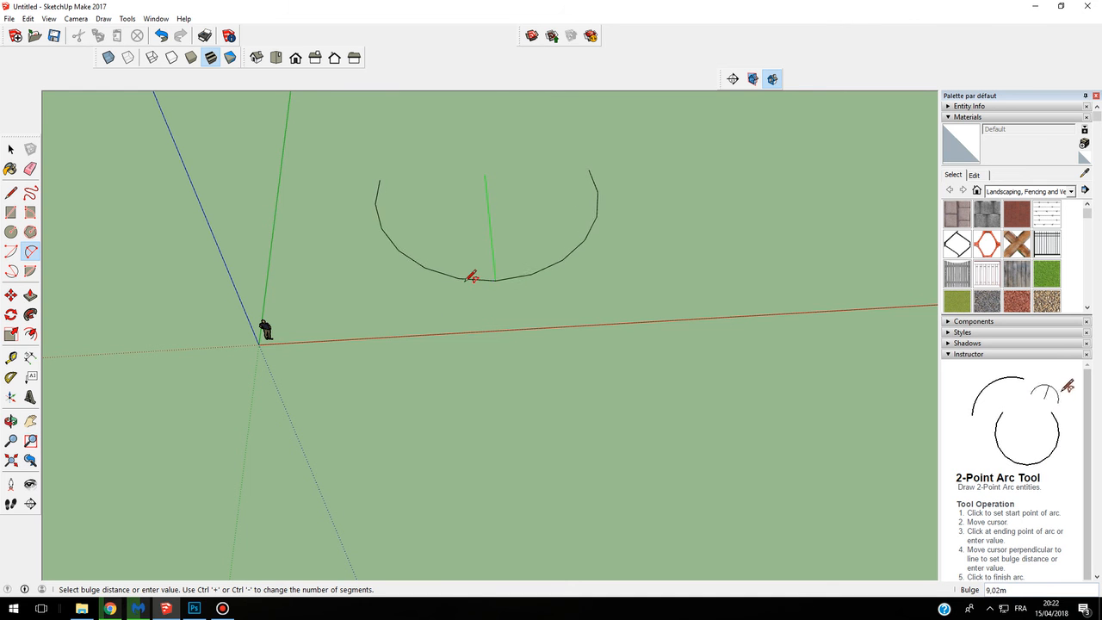
pyautogui.scroll(2, 514, 272)
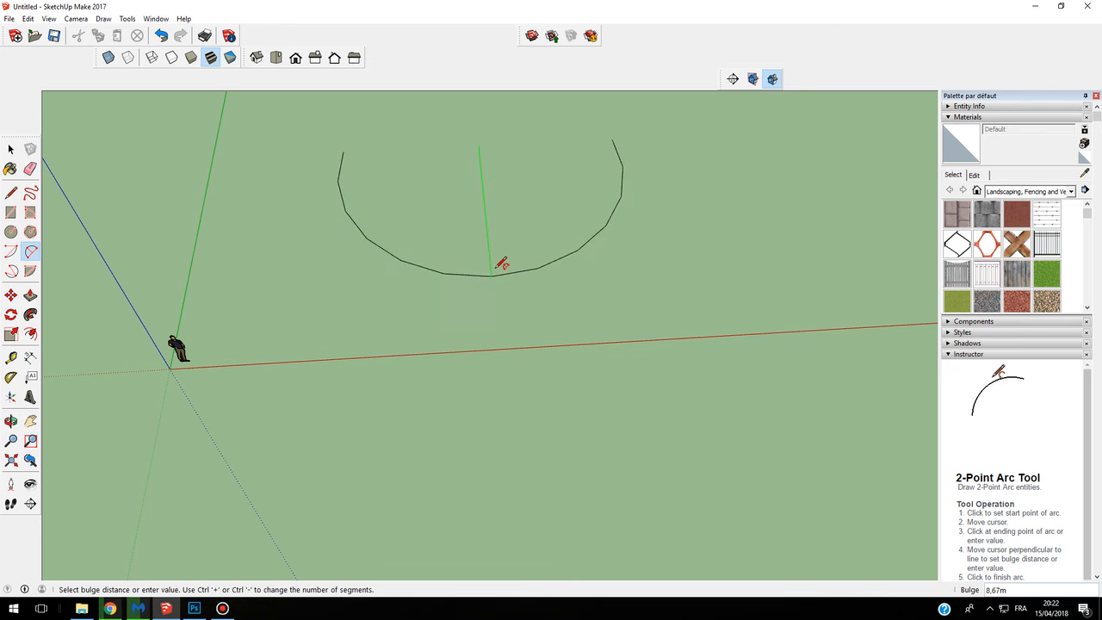
pyautogui.click(499, 234)
pyautogui.scroll(1, 498, 232)
pyautogui.scroll(-3, 499, 233)
pyautogui.press('space')
# Erase the 2-point arc and draw a straight line parallel to the red axis in its place
pyautogui.click(30, 170)
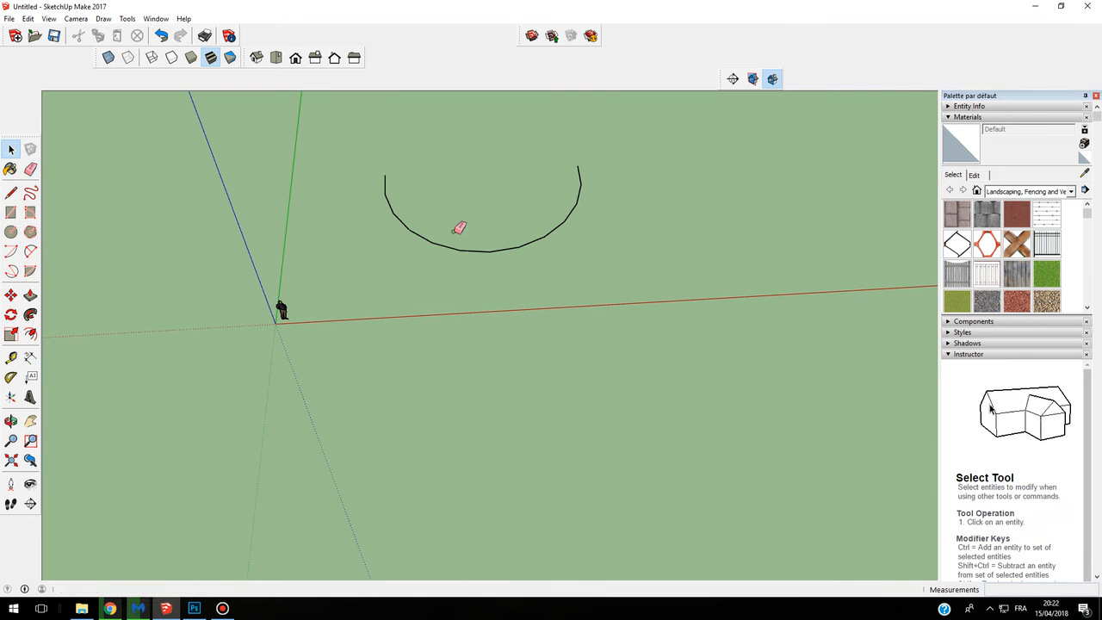
pyautogui.click(465, 248)
pyautogui.click(11, 193)
pyautogui.scroll(1, 433, 163)
pyautogui.click(376, 190)
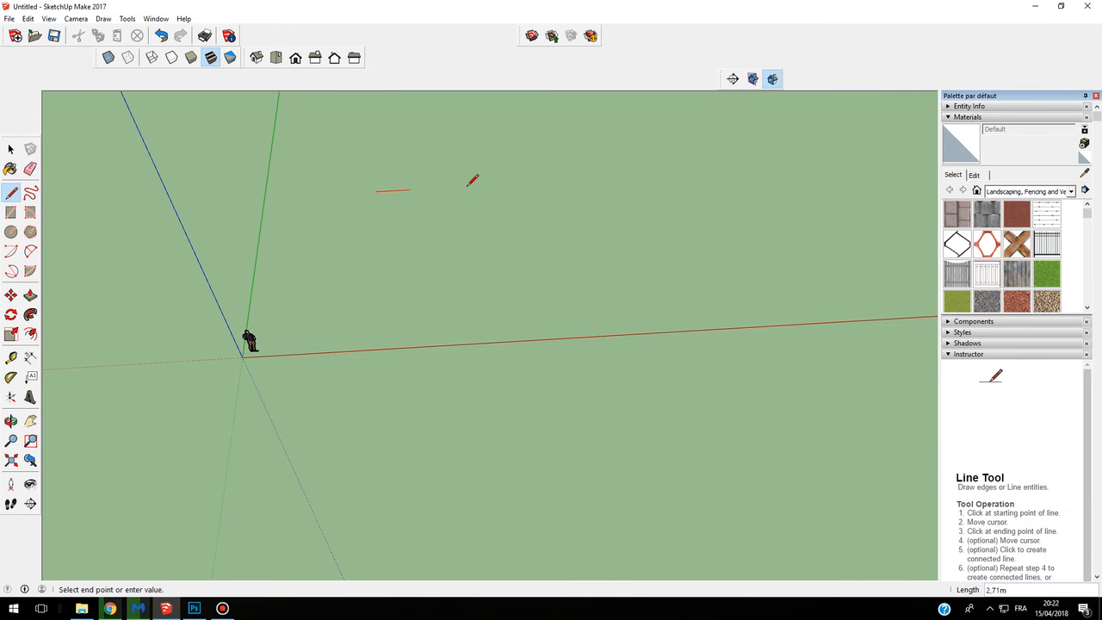
pyautogui.click(552, 182)
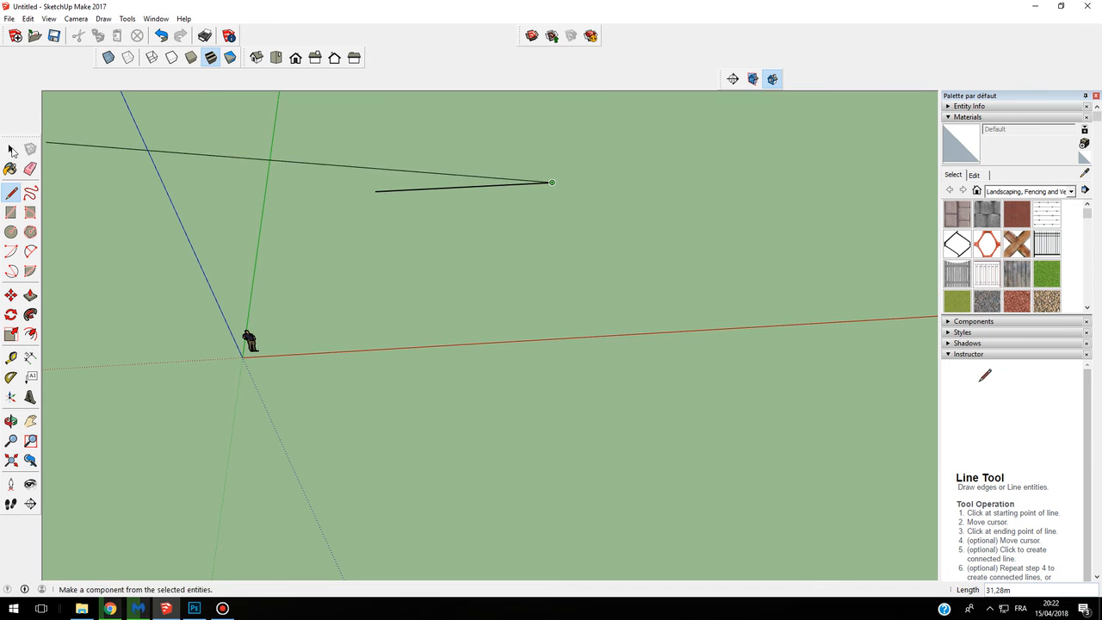
pyautogui.click(10, 150)
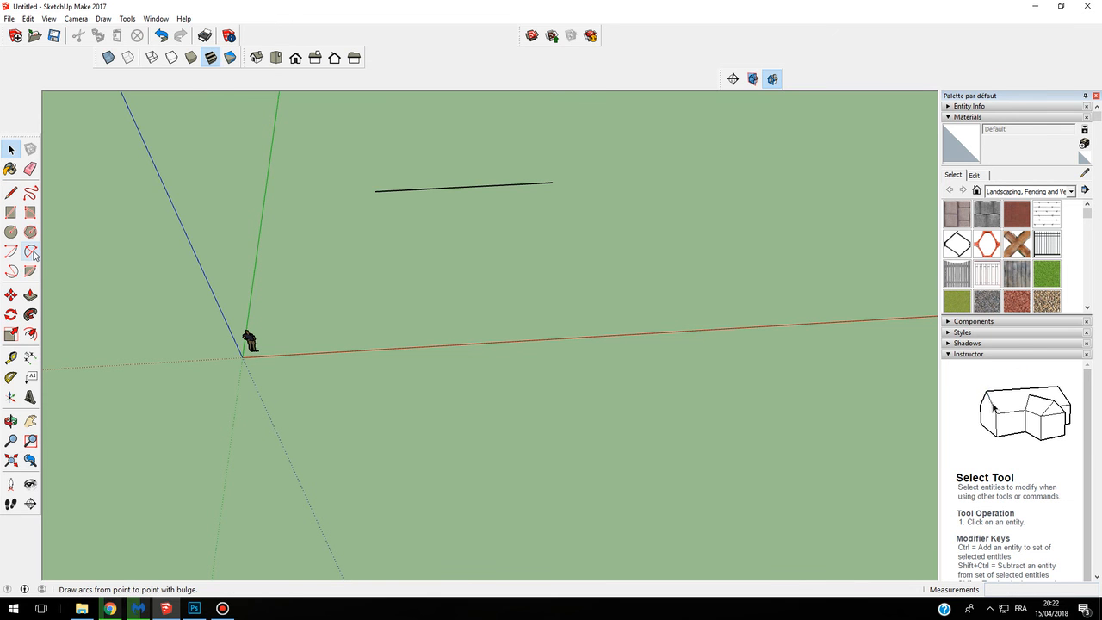
# Draw a 2-point arc between the line's endpoints with a bulge of about 5.90 m, closing a half-disc face
pyautogui.click(32, 251)
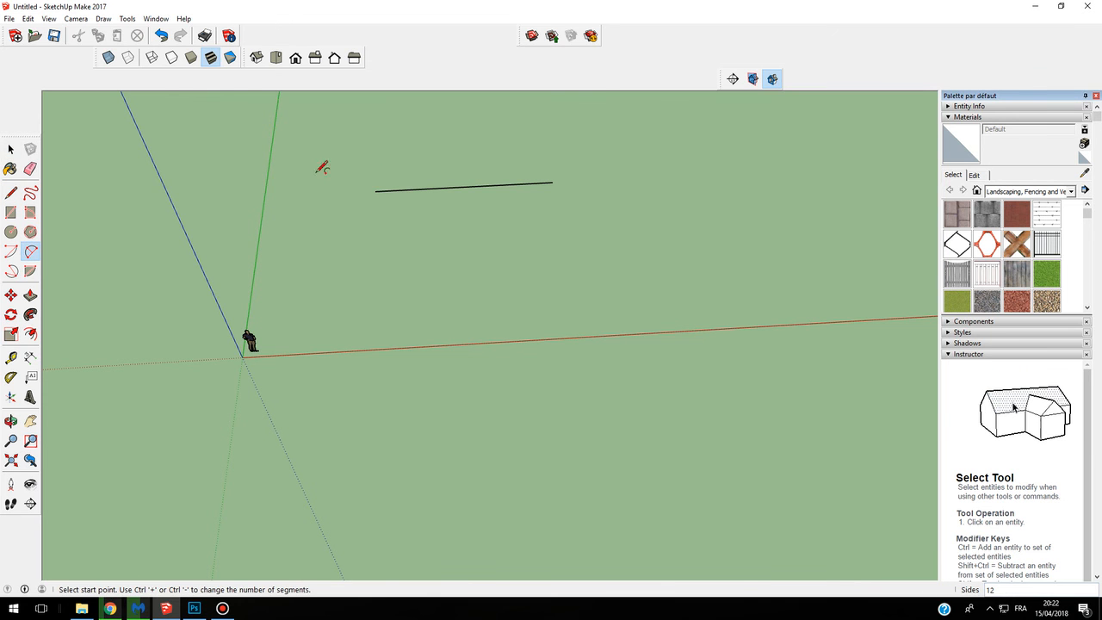
pyautogui.click(375, 190)
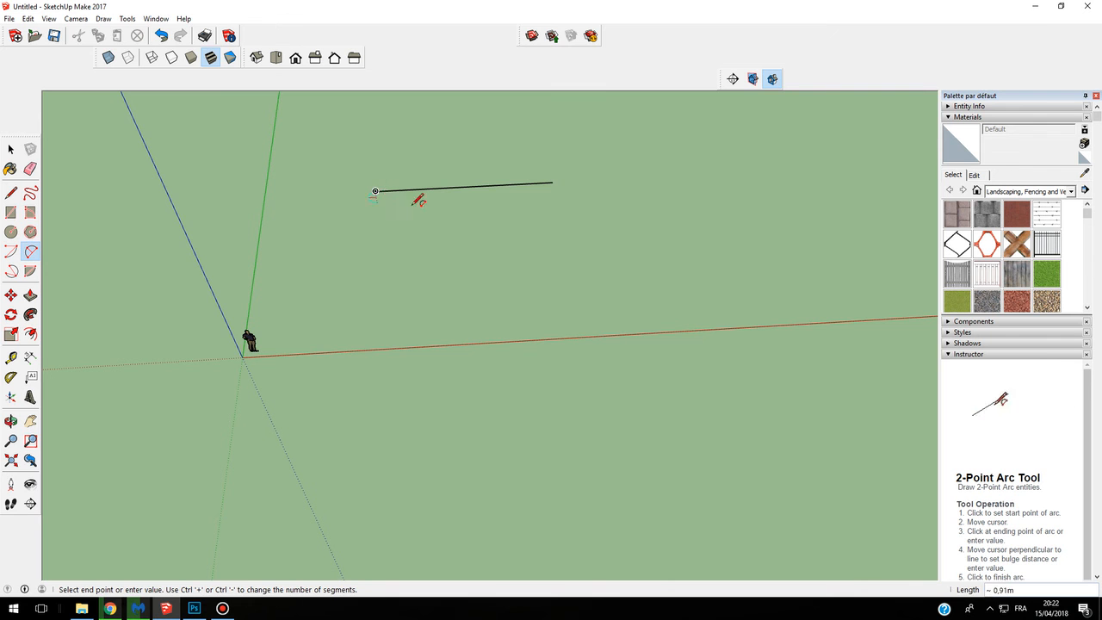
pyautogui.click(555, 182)
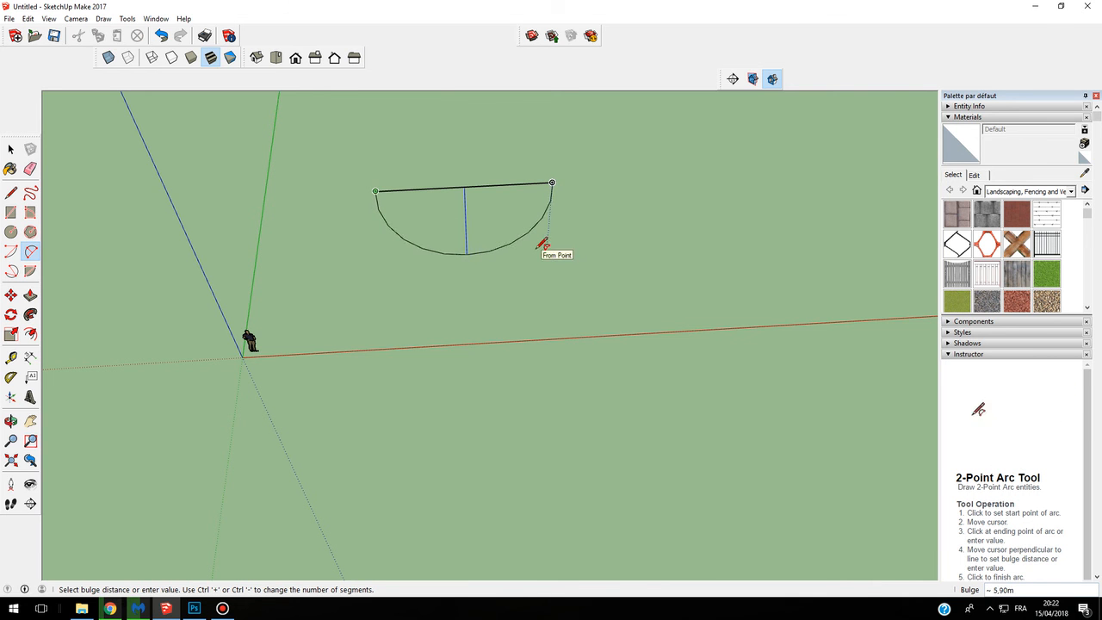
pyautogui.click(539, 248)
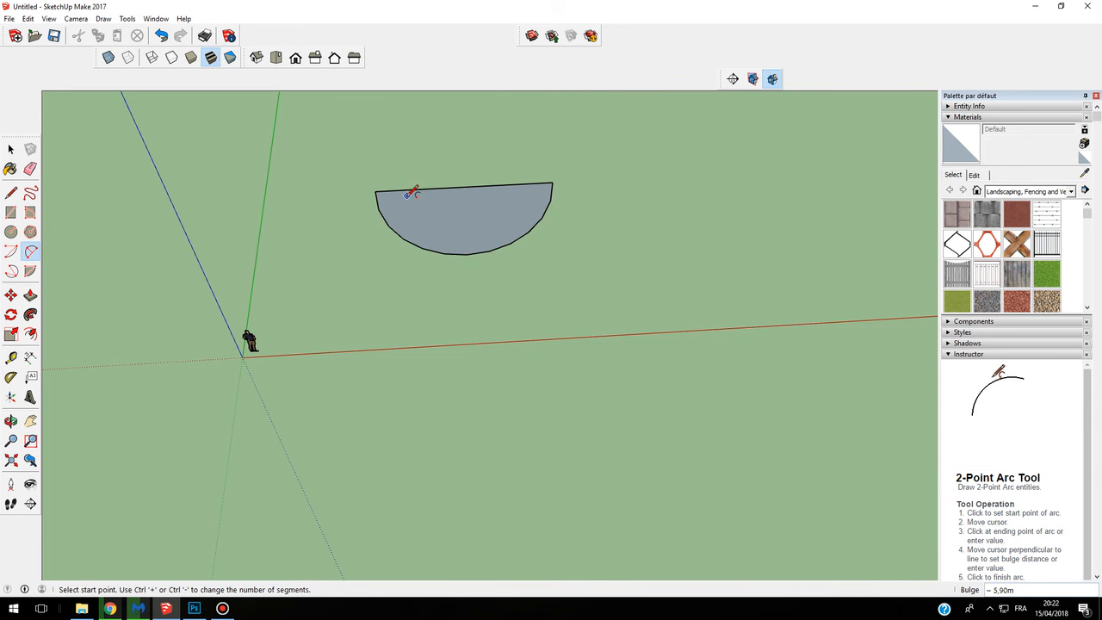
pyautogui.moveTo(501, 223); pyautogui.dragTo(373, 262, button='middle')
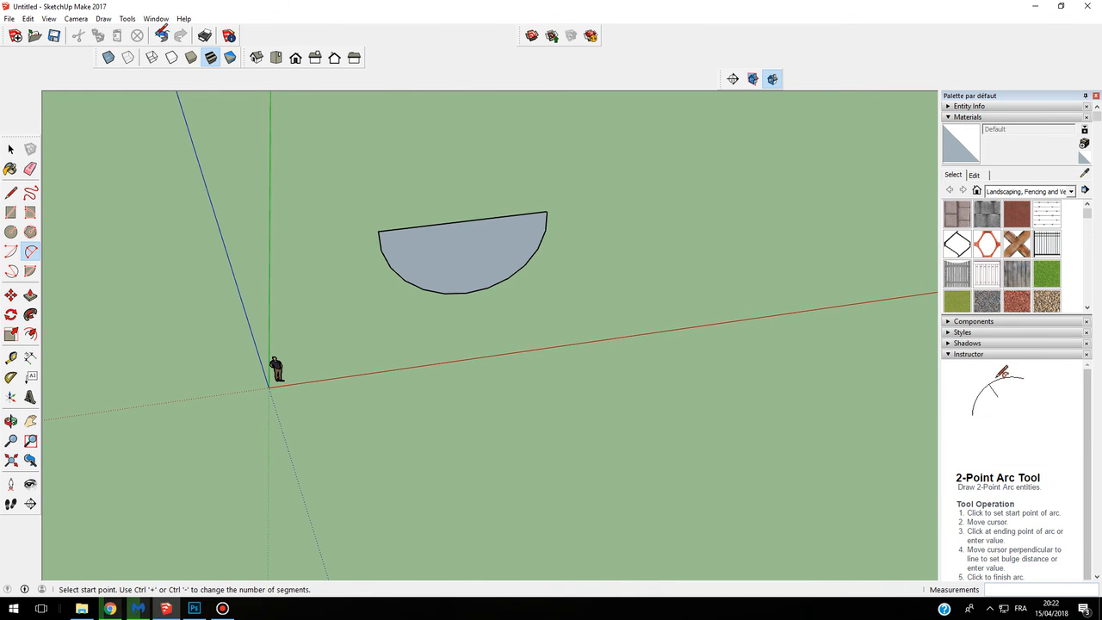
# Undo the half-disc back to the earlier open 2-point arc, and erase that arc
pyautogui.click(160, 36)
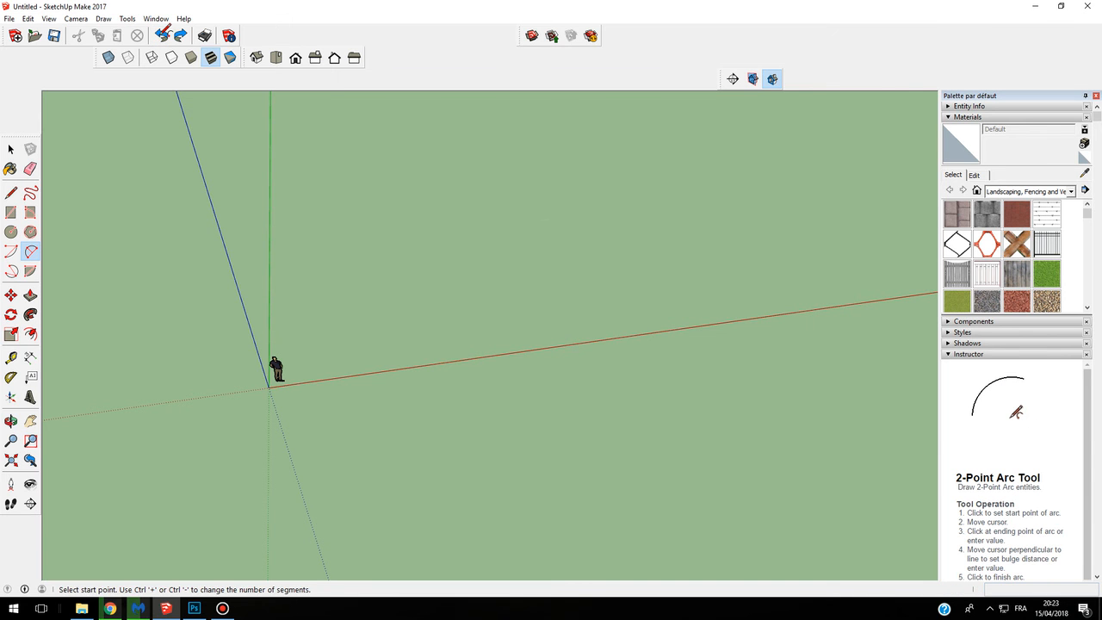
pyautogui.click(160, 36)
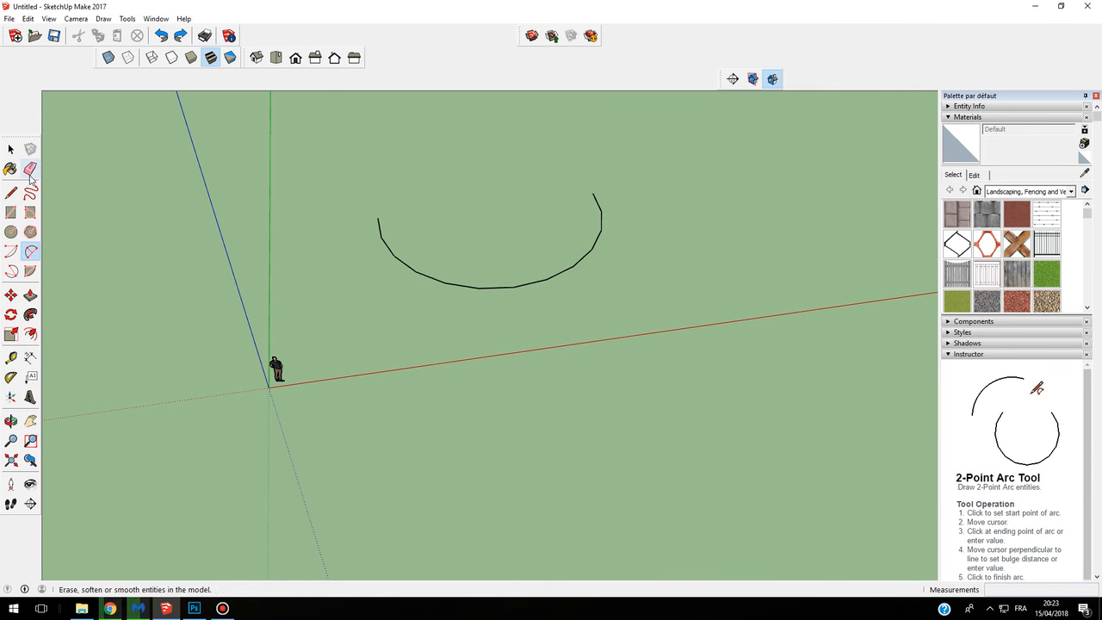
pyautogui.click(31, 170)
pyautogui.click(438, 272)
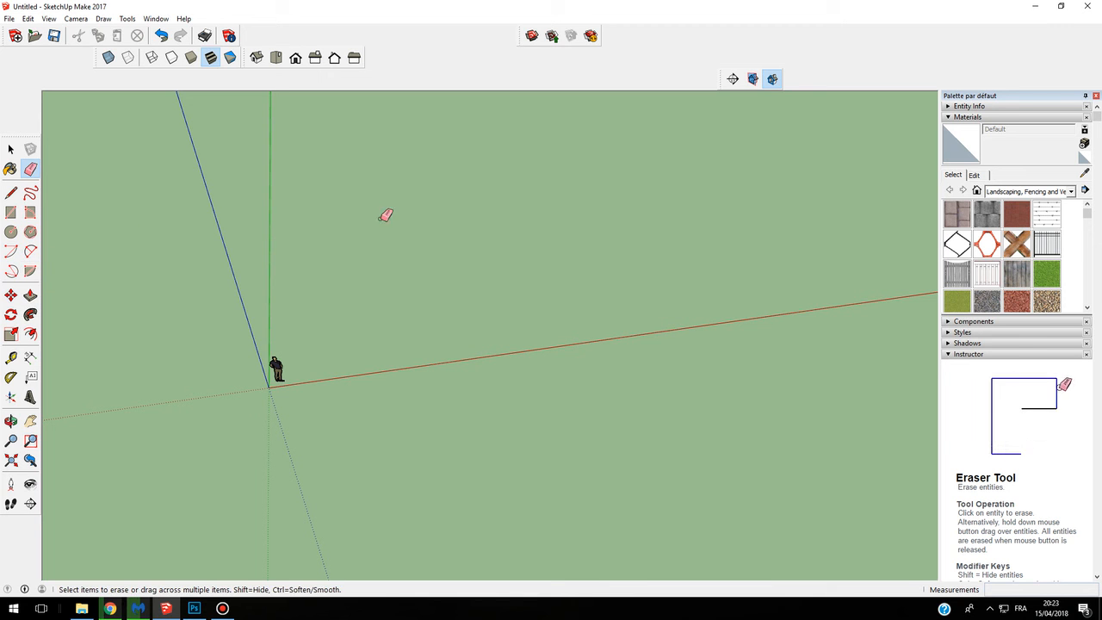
# Draw a 3-point arc behind the red axis, curving around the right side and ending toward the front
pyautogui.moveTo(340, 288); pyautogui.dragTo(348, 234, button='middle')
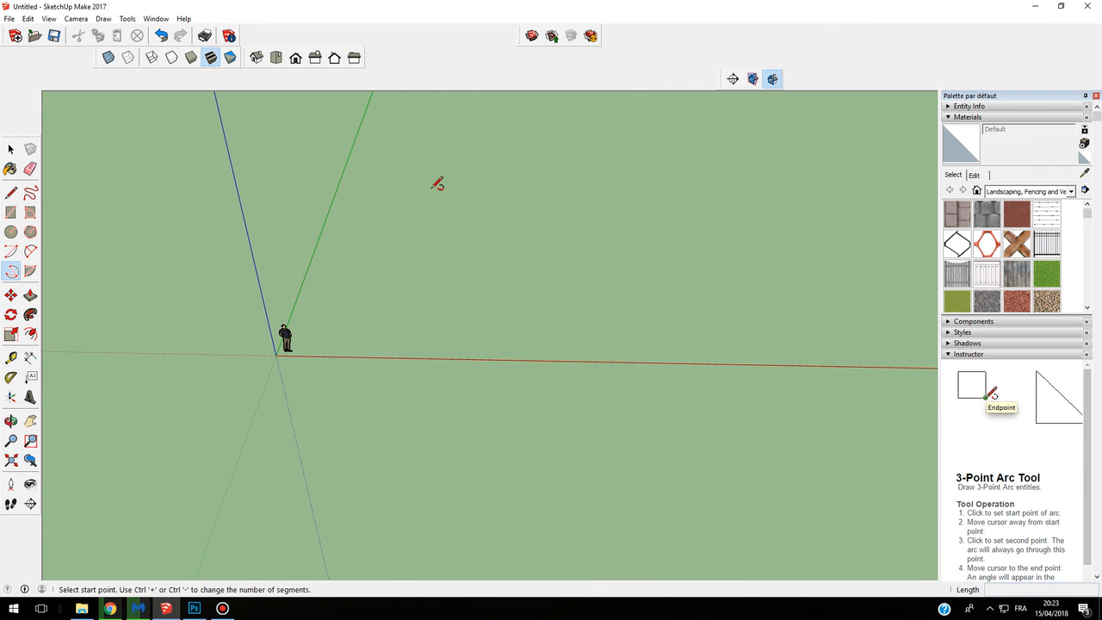
pyautogui.click(432, 188)
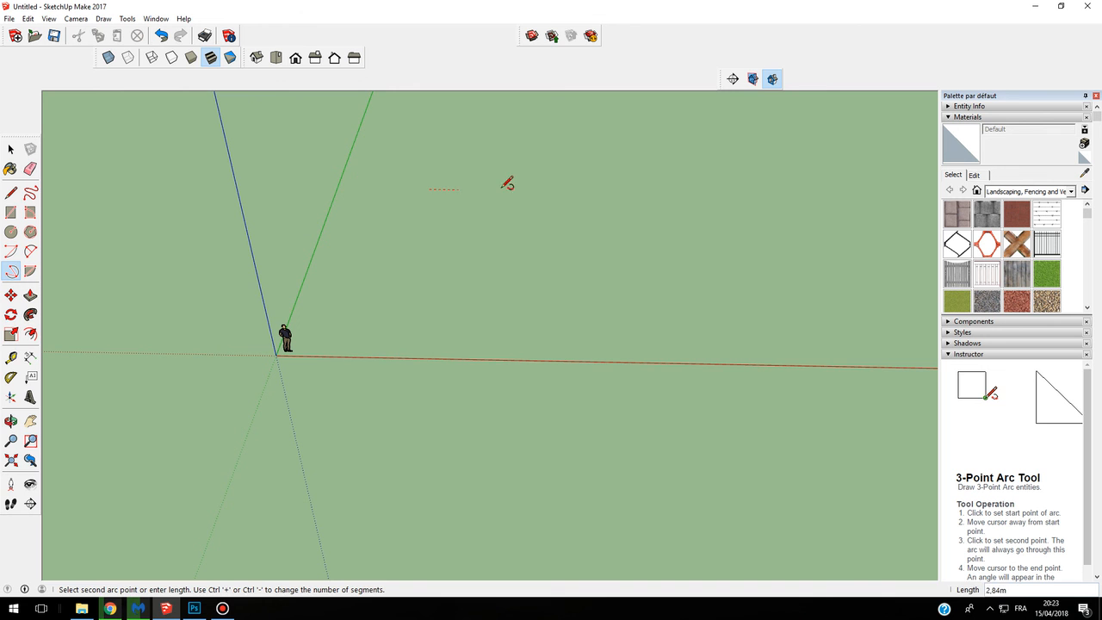
pyautogui.click(613, 191)
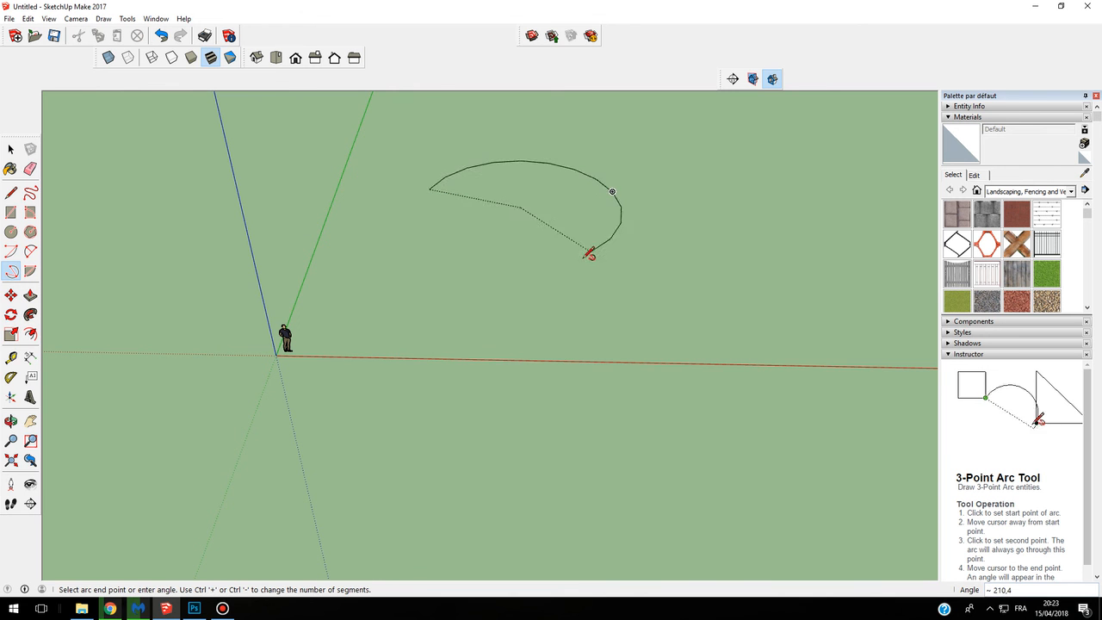
pyautogui.click(523, 289)
pyautogui.moveTo(468, 199); pyautogui.dragTo(496, 322, button='middle')
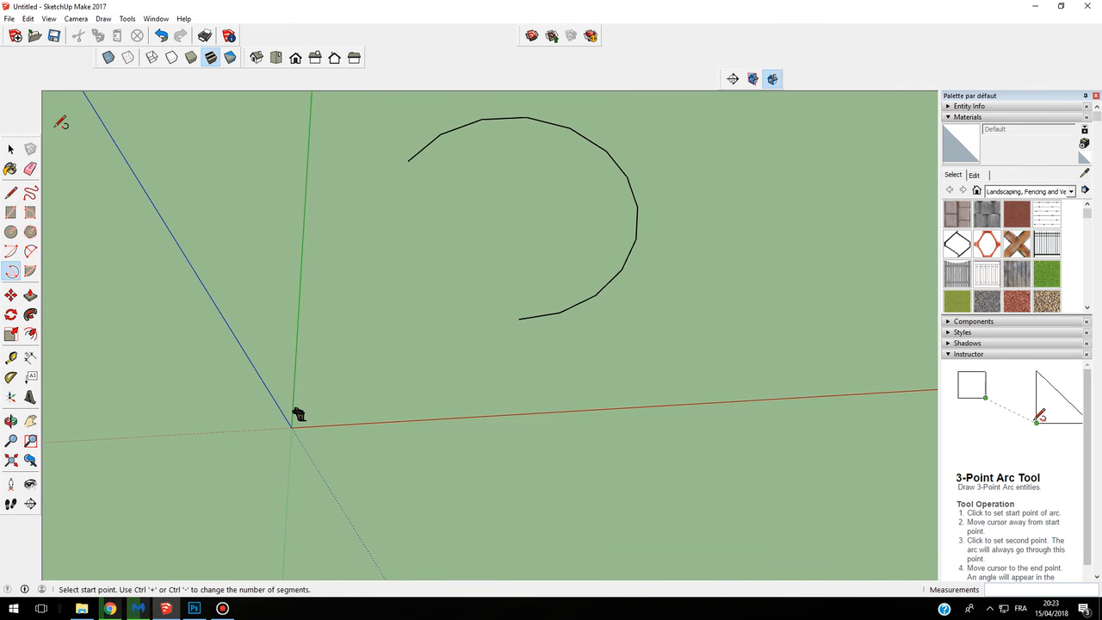
# Erase the 3-point arc and draw a straight line about 11.64 m long parallel to the red axis
pyautogui.click(30, 169)
pyautogui.click(630, 169)
pyautogui.click(11, 196)
pyautogui.click(383, 190)
pyautogui.click(573, 181)
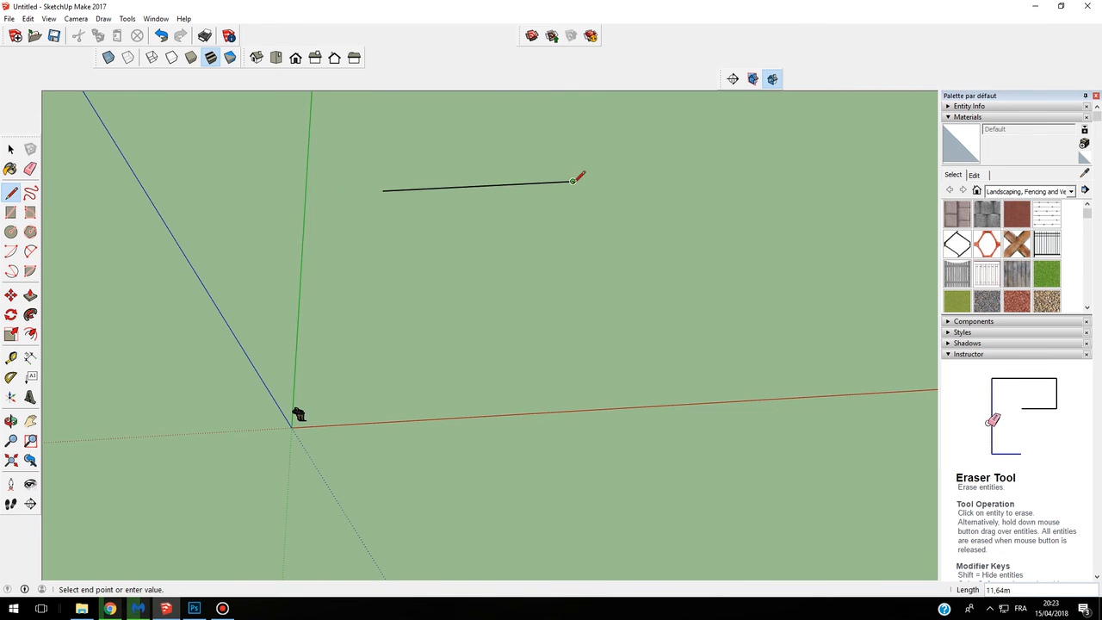
# Draw a 3-point arc from the line's left endpoint through its right endpoint, sweeping about 180° and ending in front of the line
pyautogui.click(11, 272)
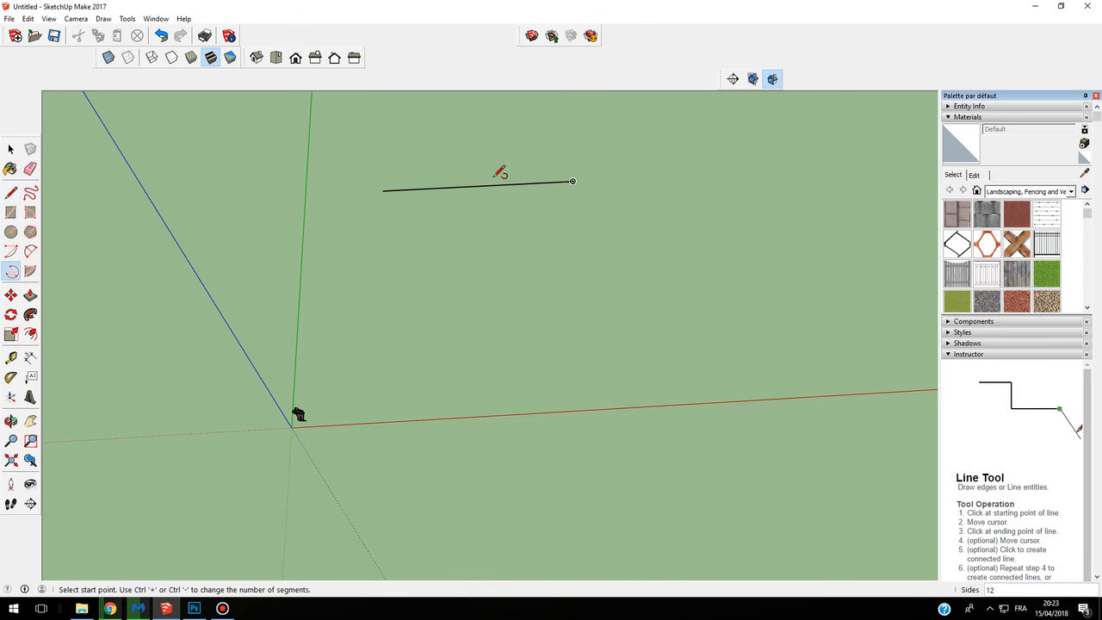
pyautogui.click(383, 191)
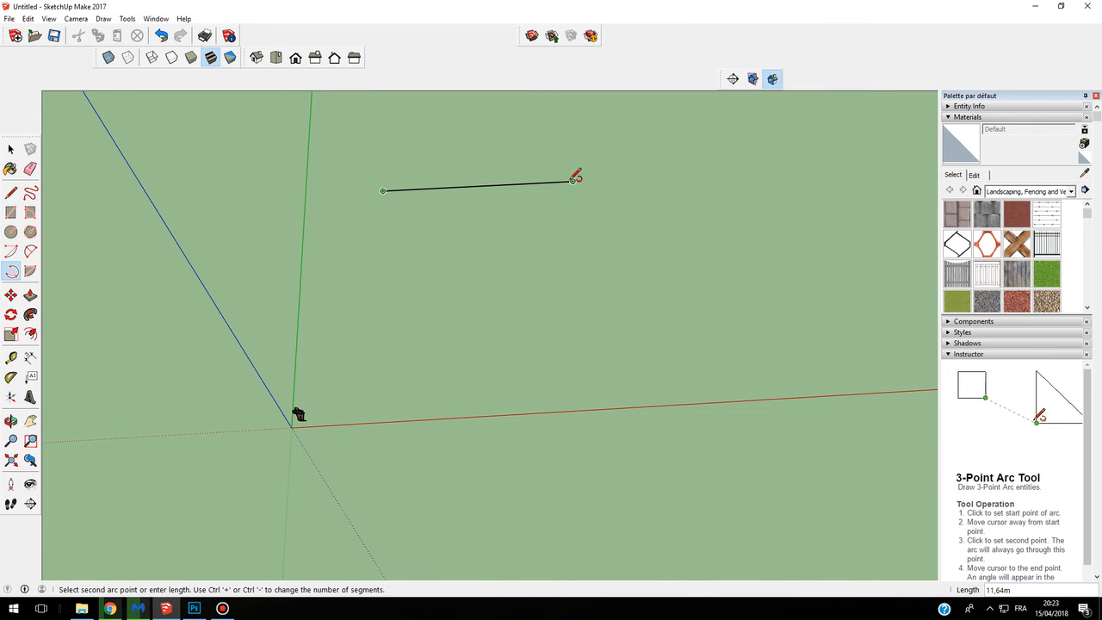
pyautogui.click(572, 181)
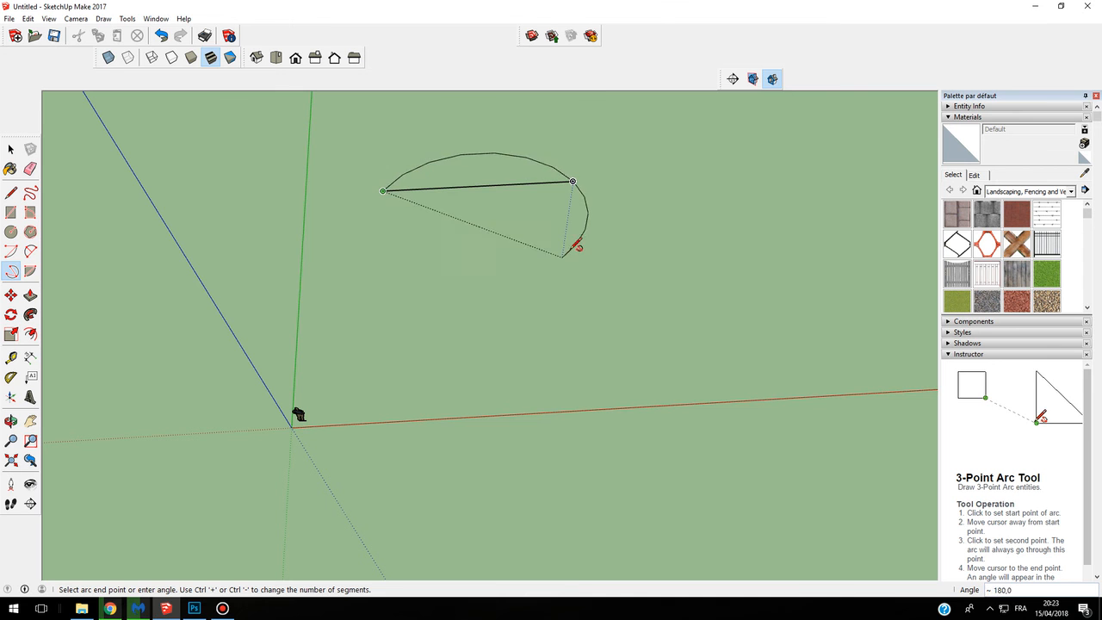
pyautogui.click(568, 226)
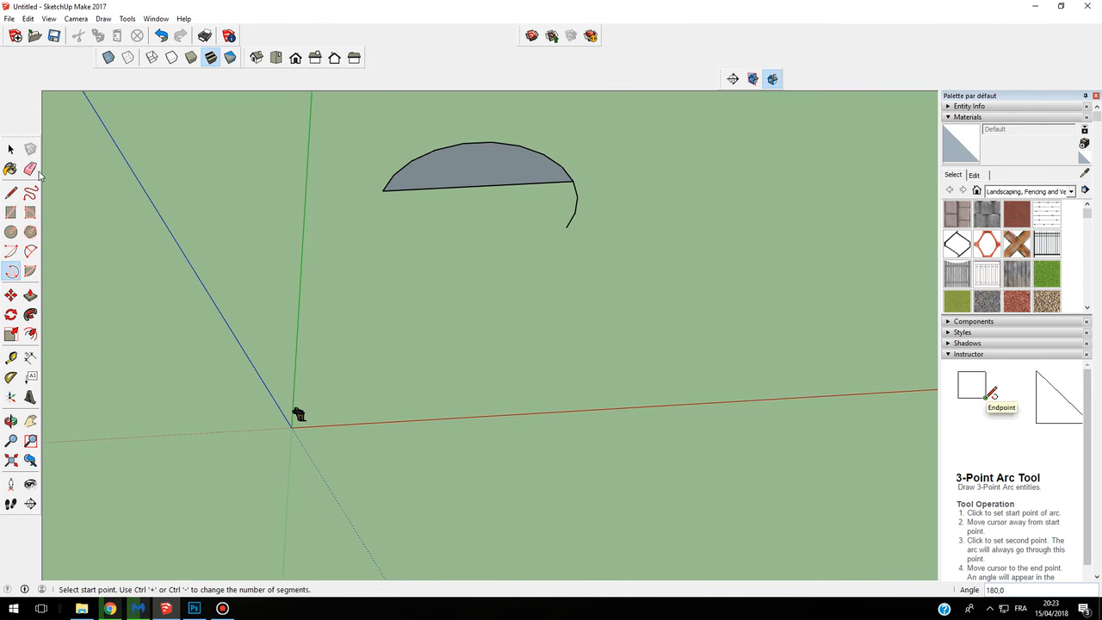
# Erase the straight line and the 3-point arc
pyautogui.click(31, 168)
pyautogui.click(459, 183)
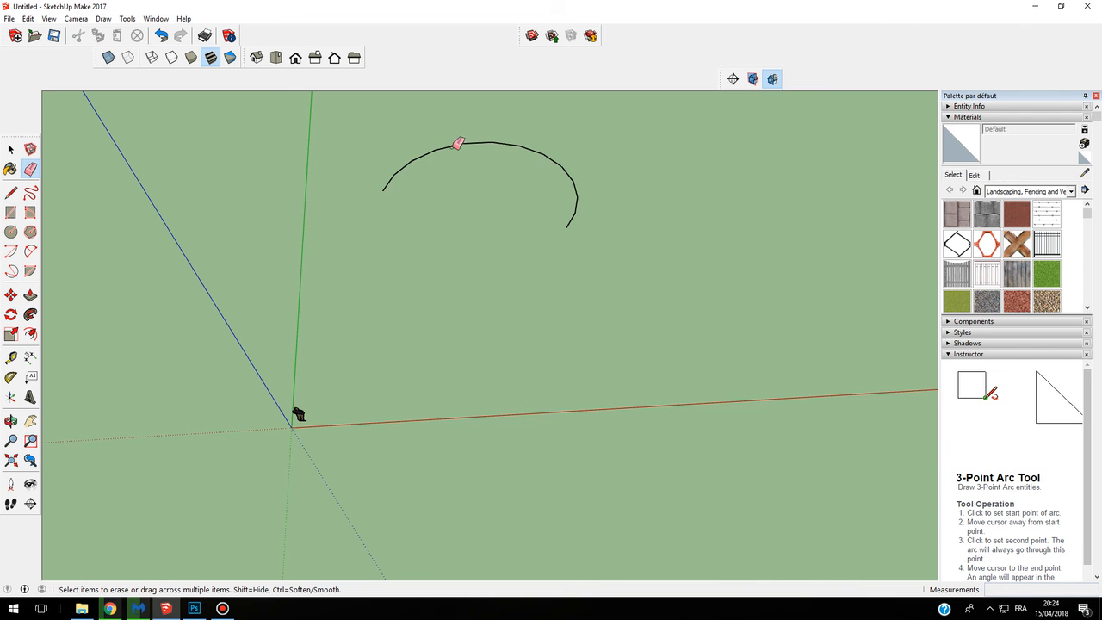
pyautogui.click(457, 145)
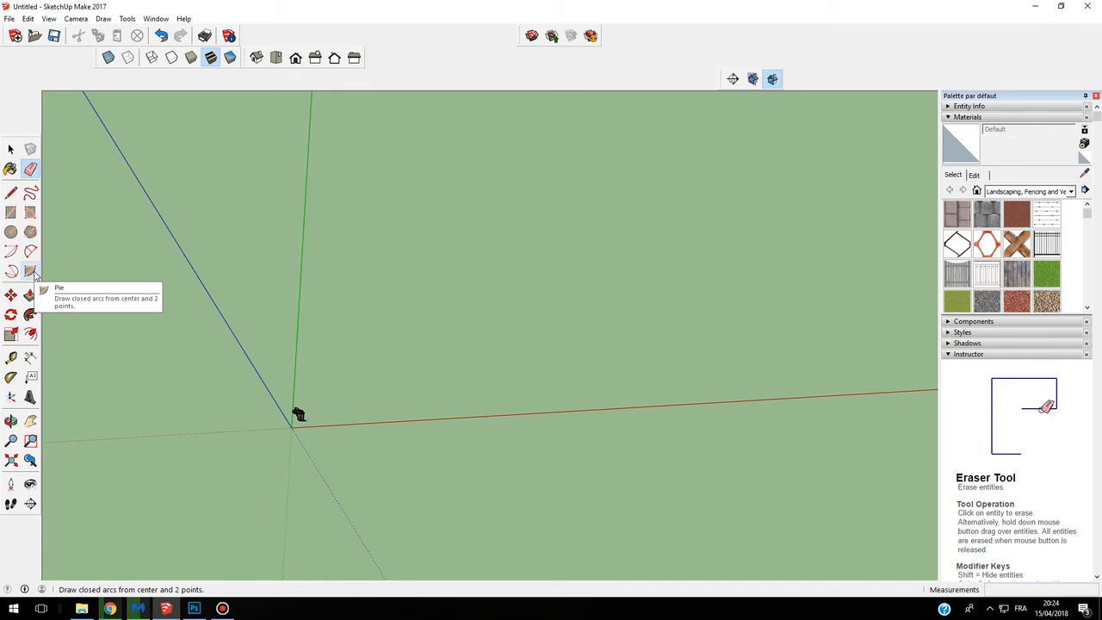
# Draw a pie face behind the red axis, starting its radius parallel to that axis and sweeping about 291.7°
pyautogui.click(34, 273)
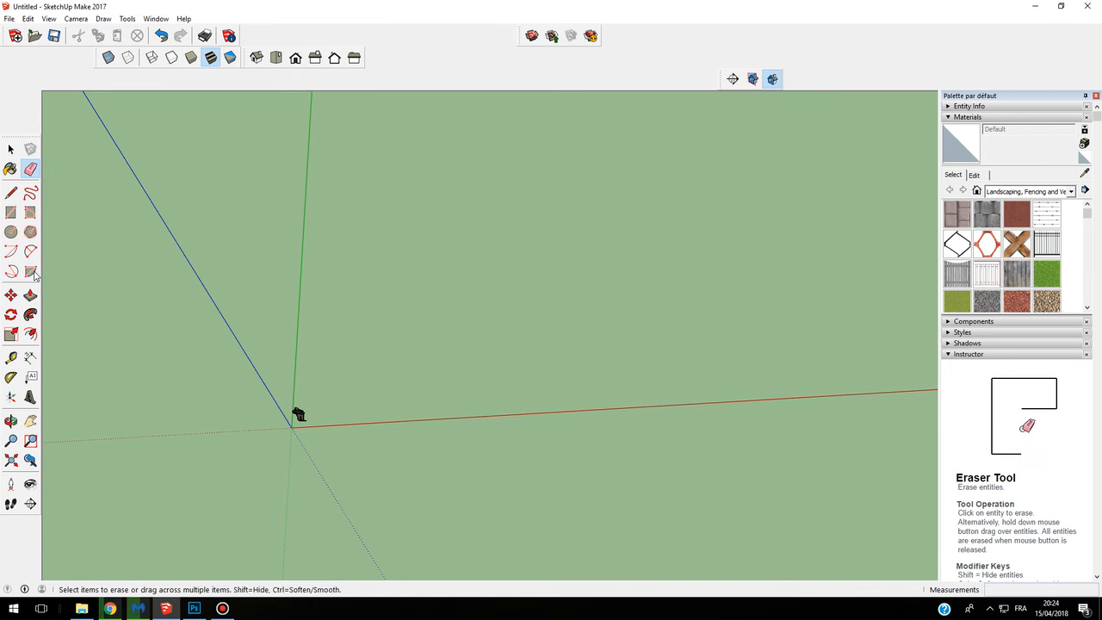
pyautogui.click(467, 223)
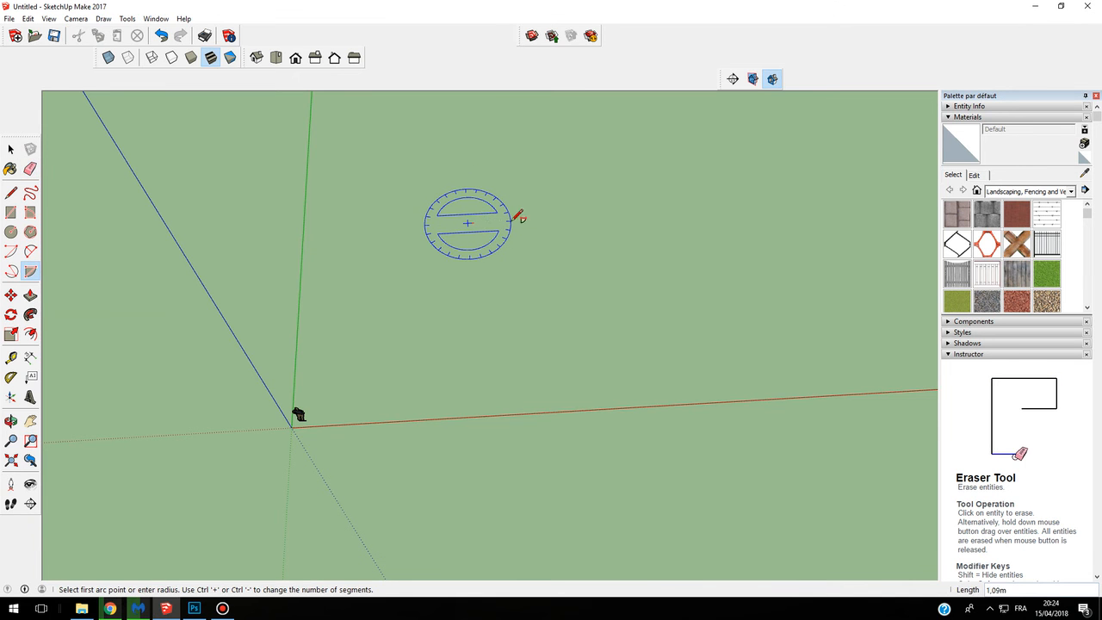
pyautogui.click(605, 216)
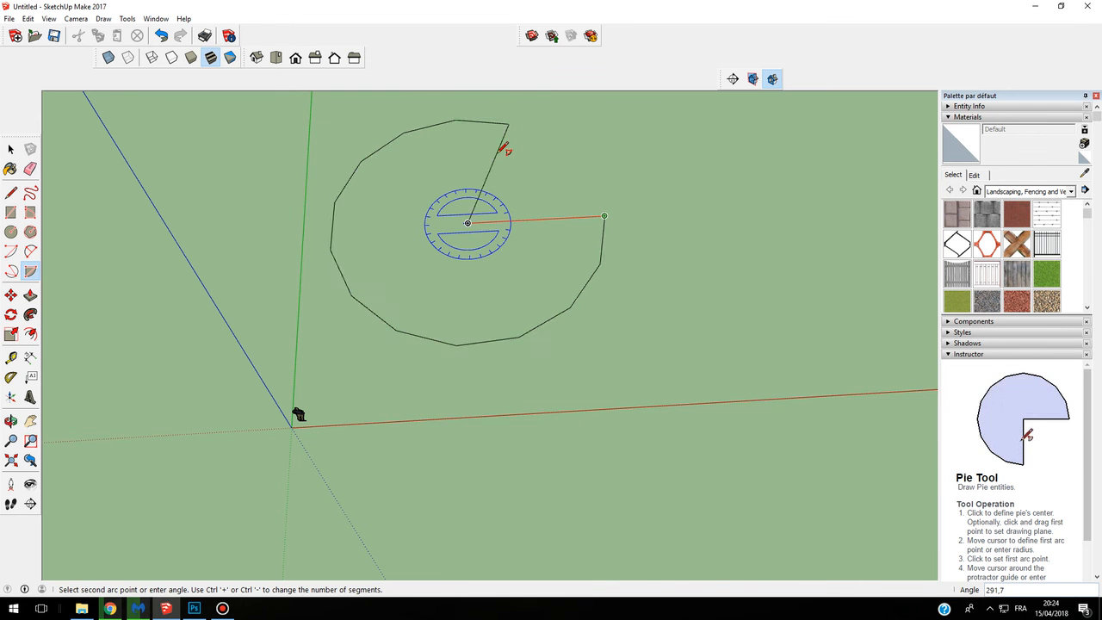
pyautogui.click(505, 148)
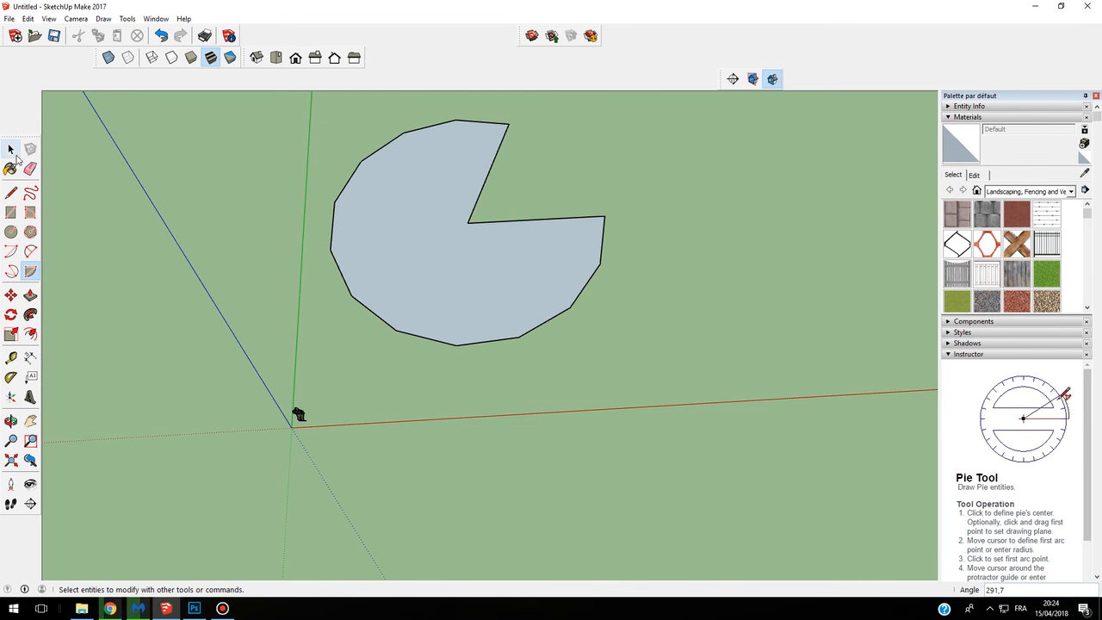
pyautogui.moveTo(307, 305); pyautogui.dragTo(221, 221, button='middle')
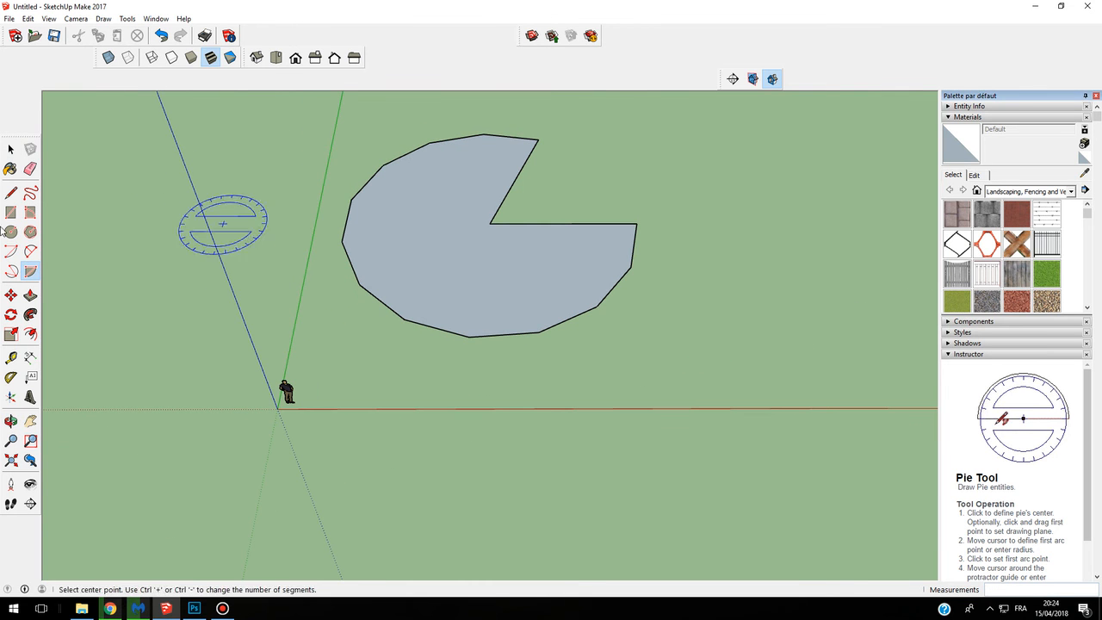
pyautogui.click(30, 272)
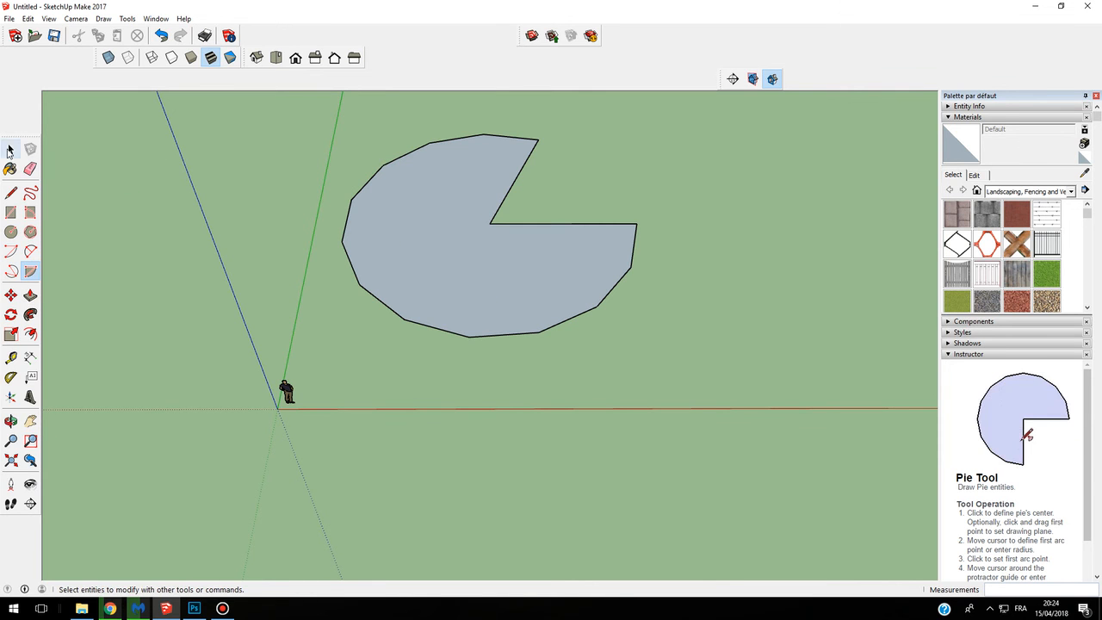